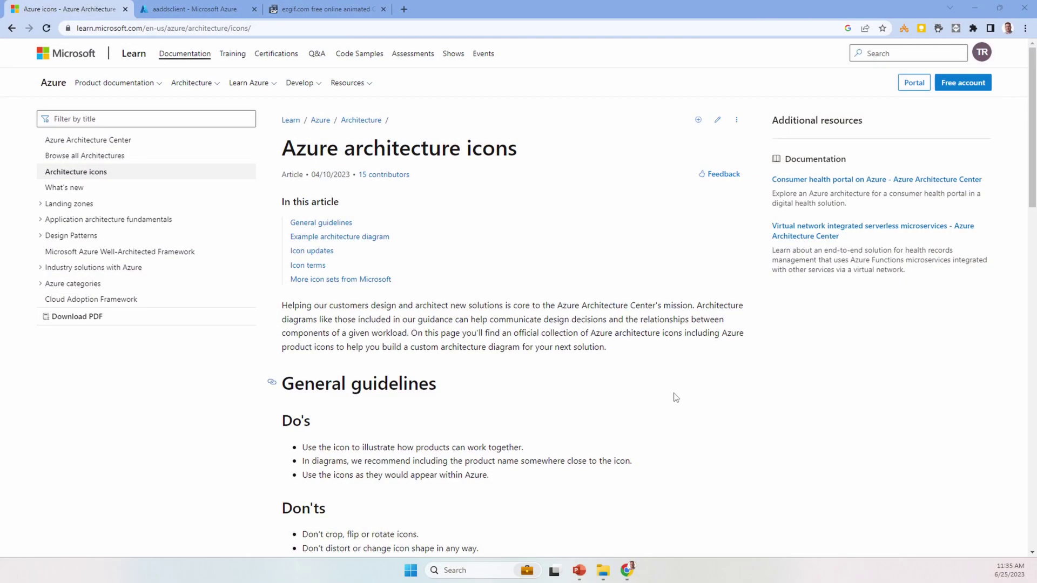
# Accept the icon terms and download the Azure architecture SVG icon zip, then show it in Downloads.
pyautogui.scroll(-18, 675, 398)
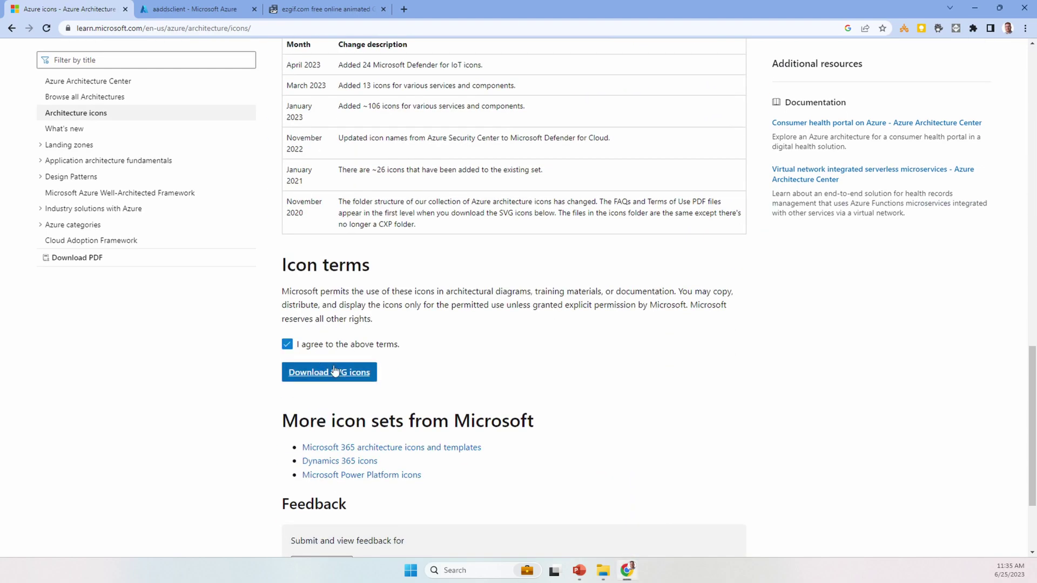
pyautogui.click(334, 374)
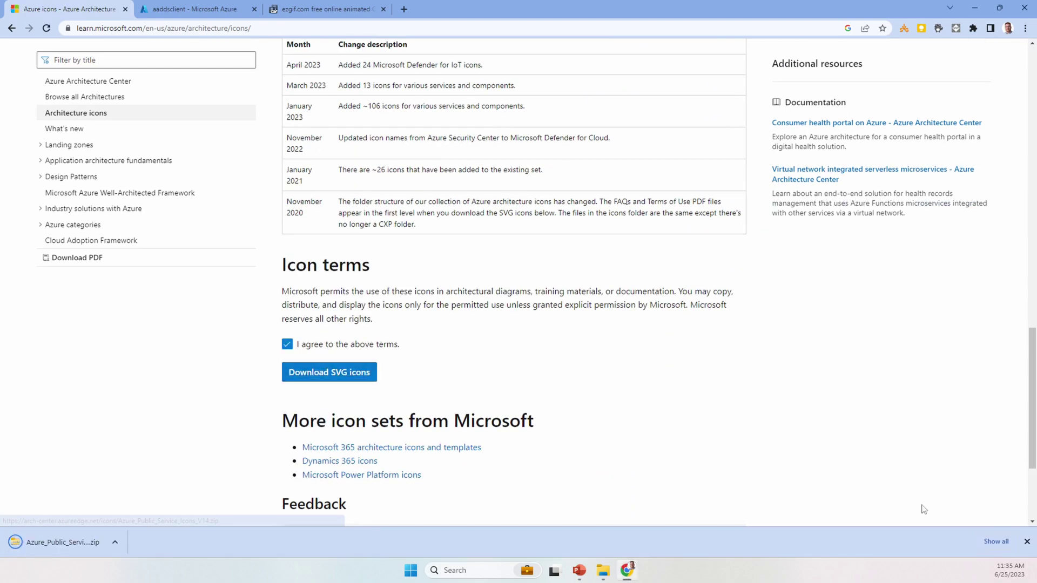
pyautogui.click(1027, 541)
pyautogui.rightClick(376, 297)
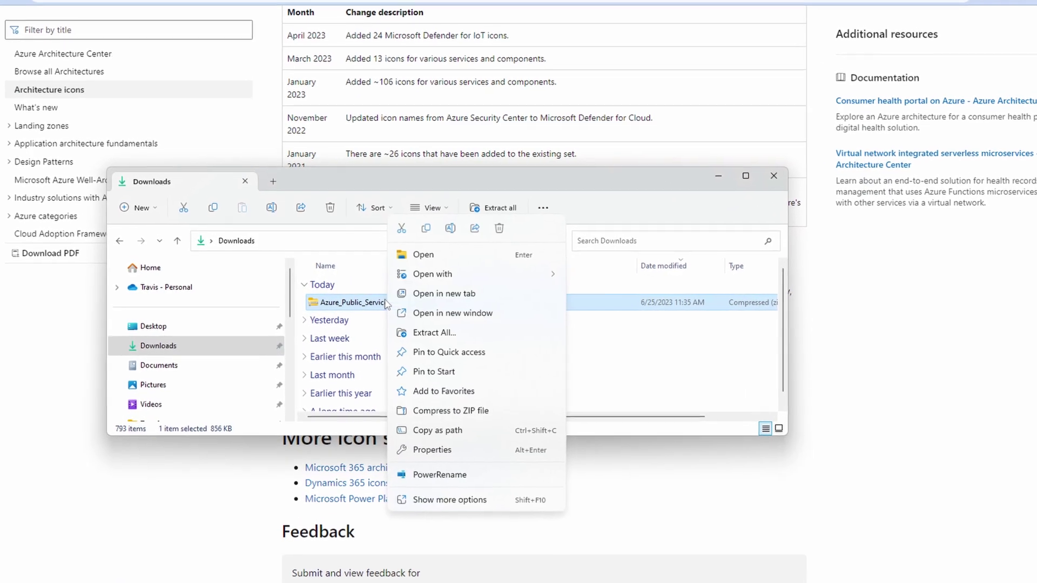
# Extract all contents of the downloaded Azure icons zip.
pyautogui.click(434, 332)
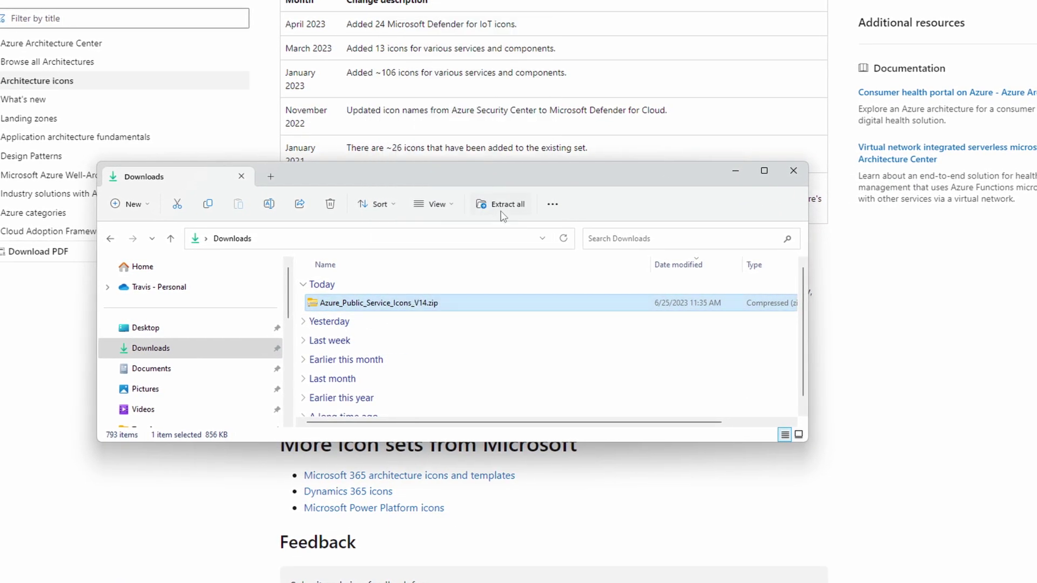
pyautogui.click(500, 211)
pyautogui.click(622, 444)
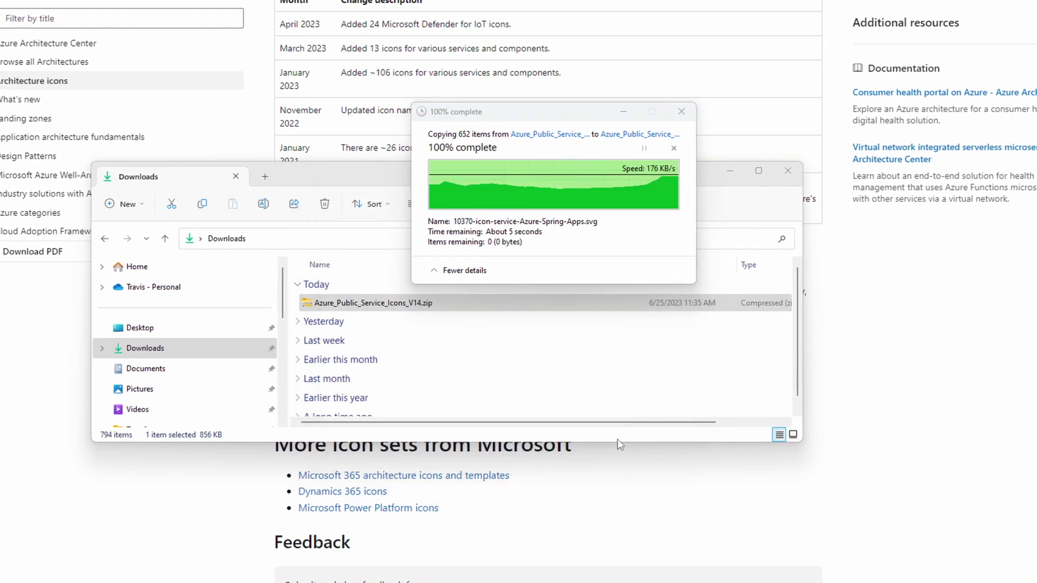
# Browse into Azure_Public_Service_Icons > Icons > other to list the SVG icons.
pyautogui.click(388, 304)
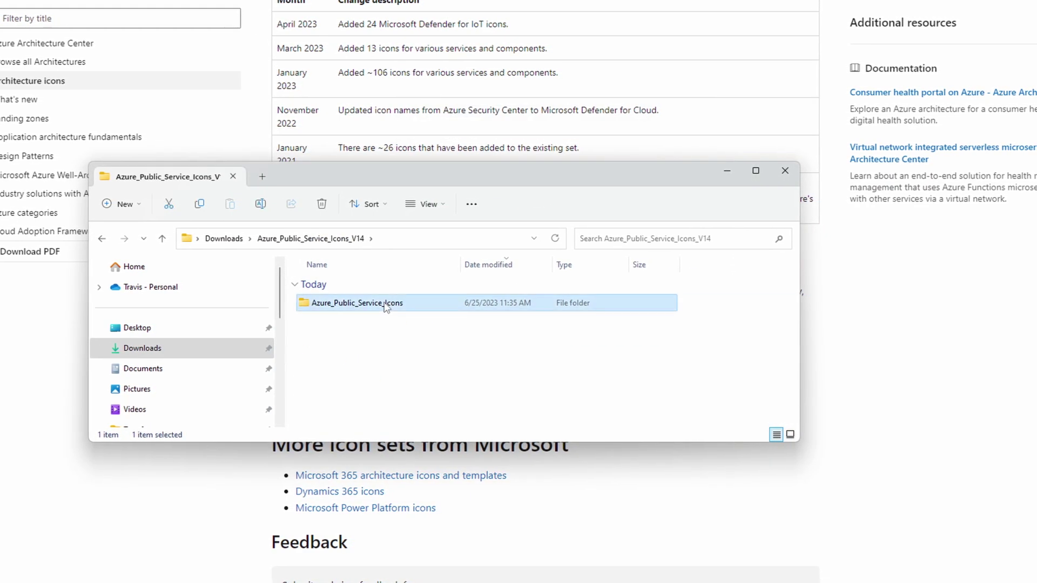
pyautogui.doubleClick(386, 304)
pyautogui.doubleClick(394, 340)
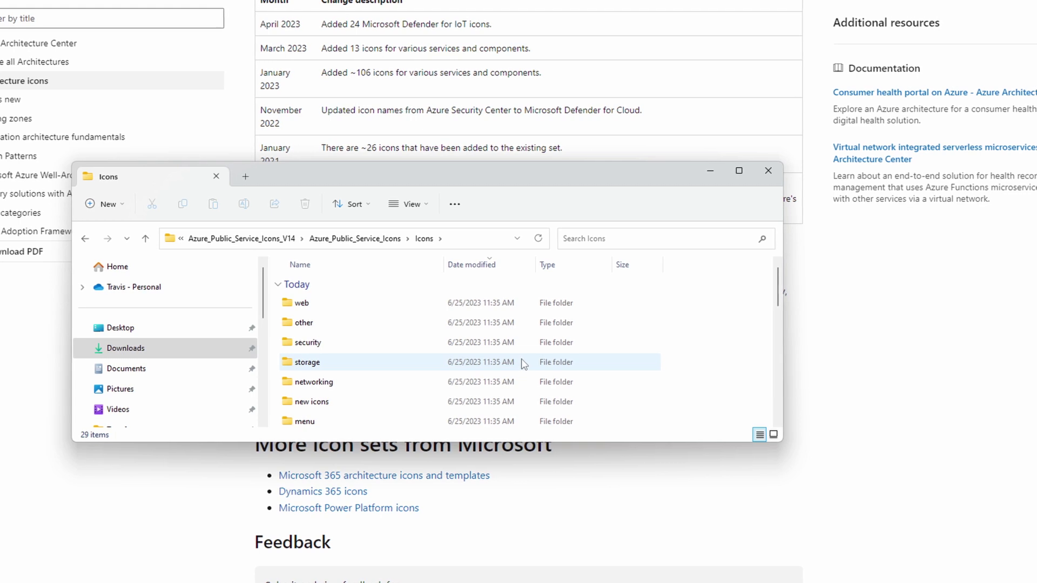
pyautogui.click(368, 326)
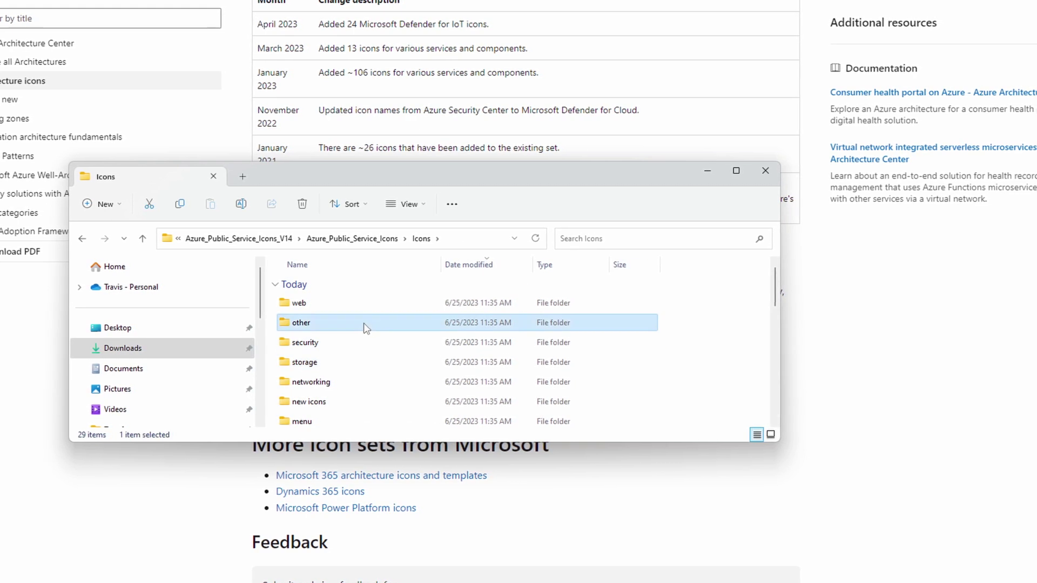
pyautogui.doubleClick(366, 327)
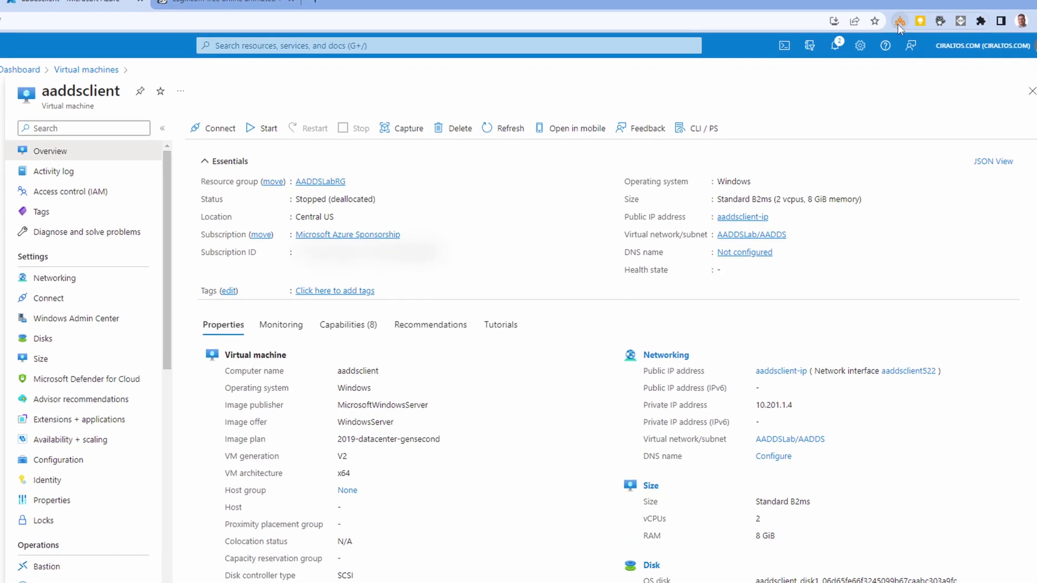
# Open the Amazing Icon Downloader on the VM page and try searching 'vir' before clearing it.
pyautogui.click(897, 24)
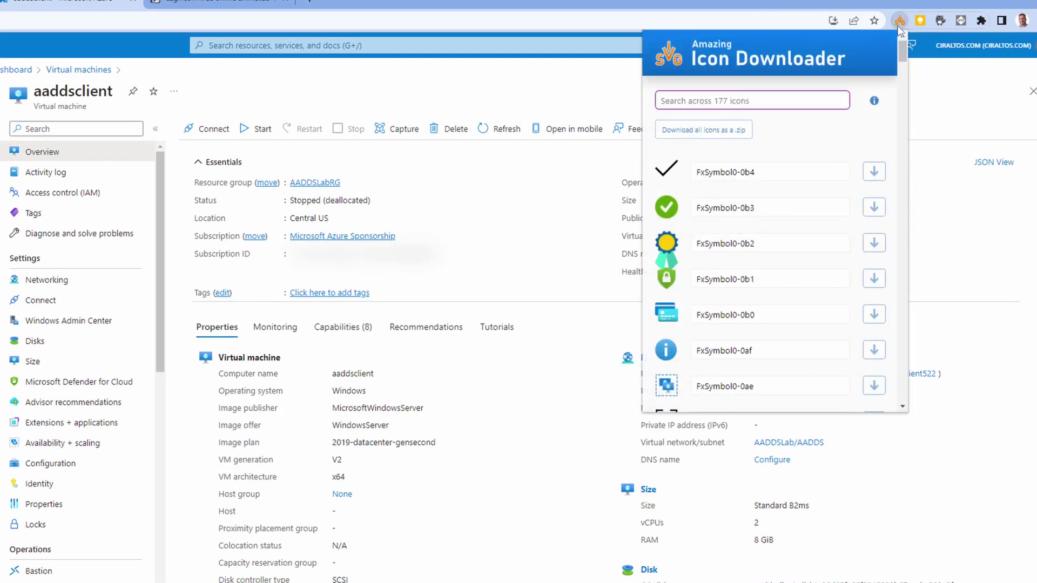
pyautogui.click(793, 108)
pyautogui.write('vir')
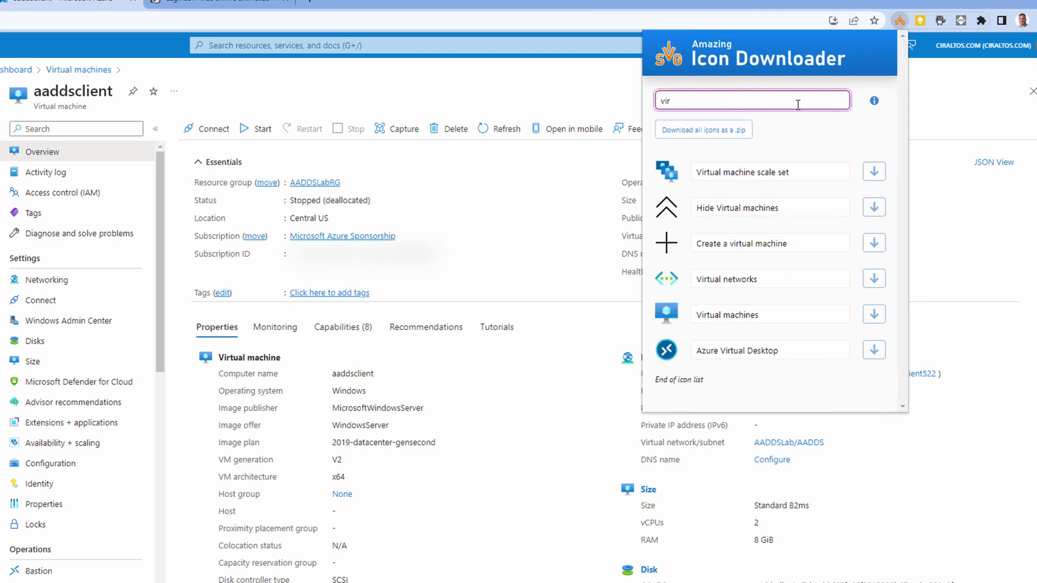
pyautogui.press('BackSpace')
pyautogui.press('BackSpace')
pyautogui.press('BackSpace')
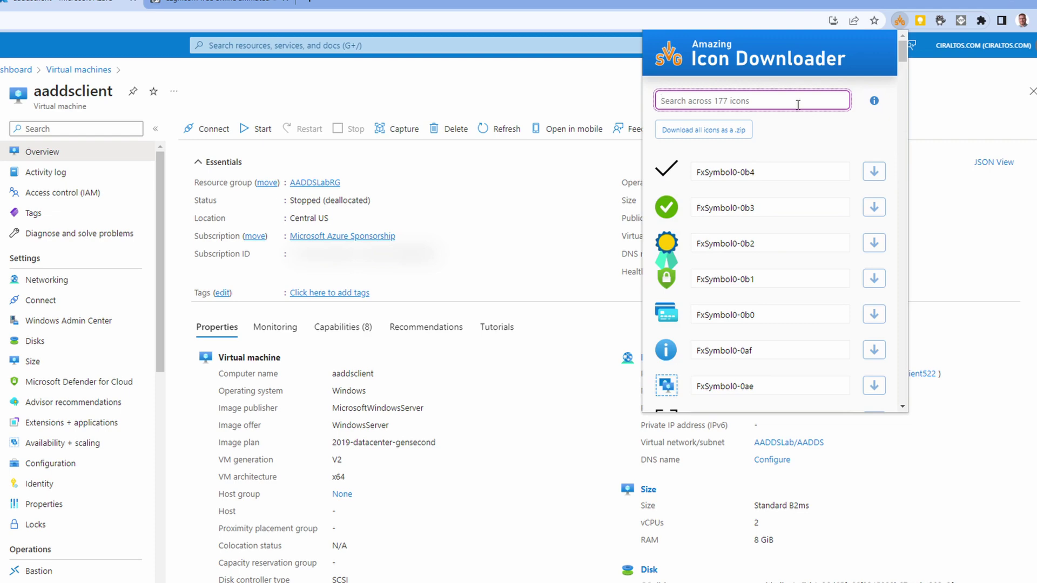
# Find FxSymbol0-087 in the icon list and download it as an SVG.
pyautogui.scroll(-15, 860, 177)
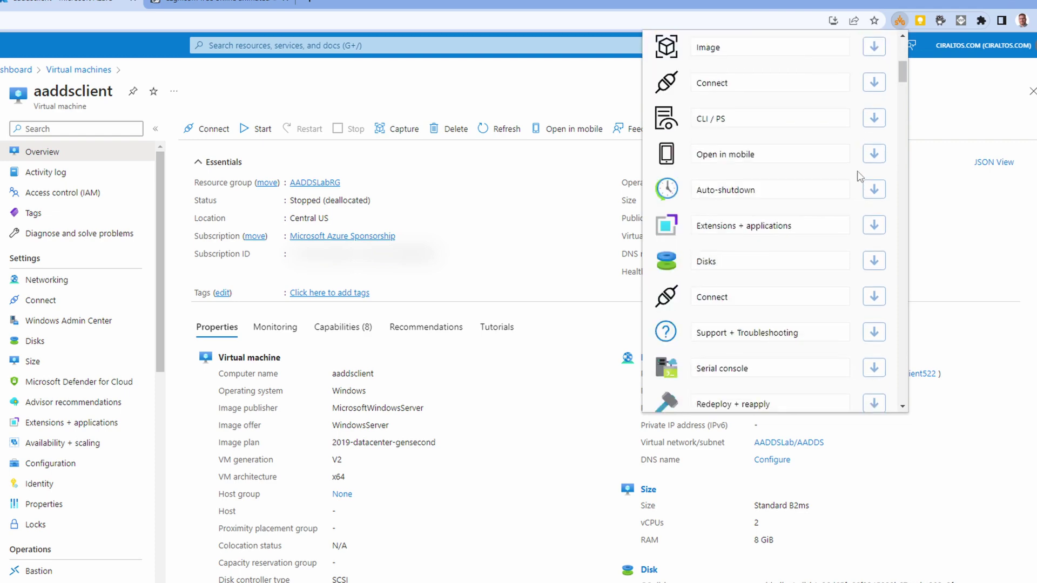
pyautogui.scroll(-3, 859, 176)
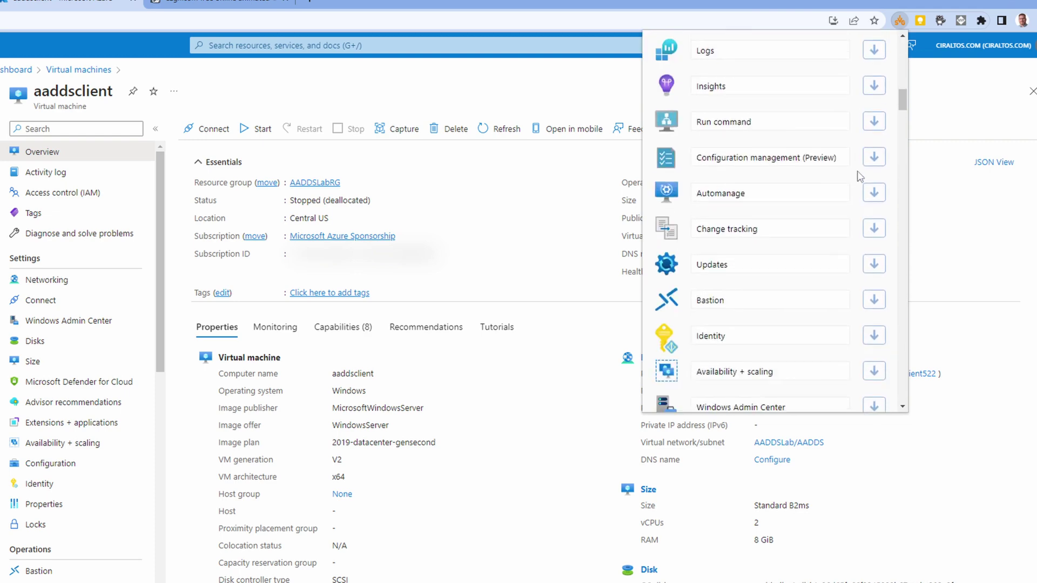
pyautogui.scroll(20, 859, 174)
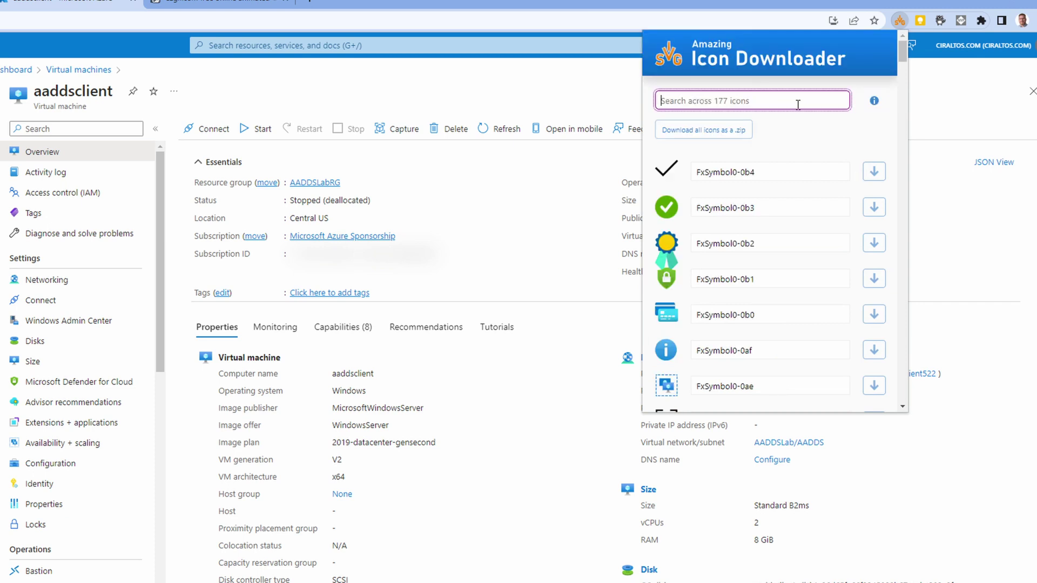
pyautogui.scroll(-5, 859, 174)
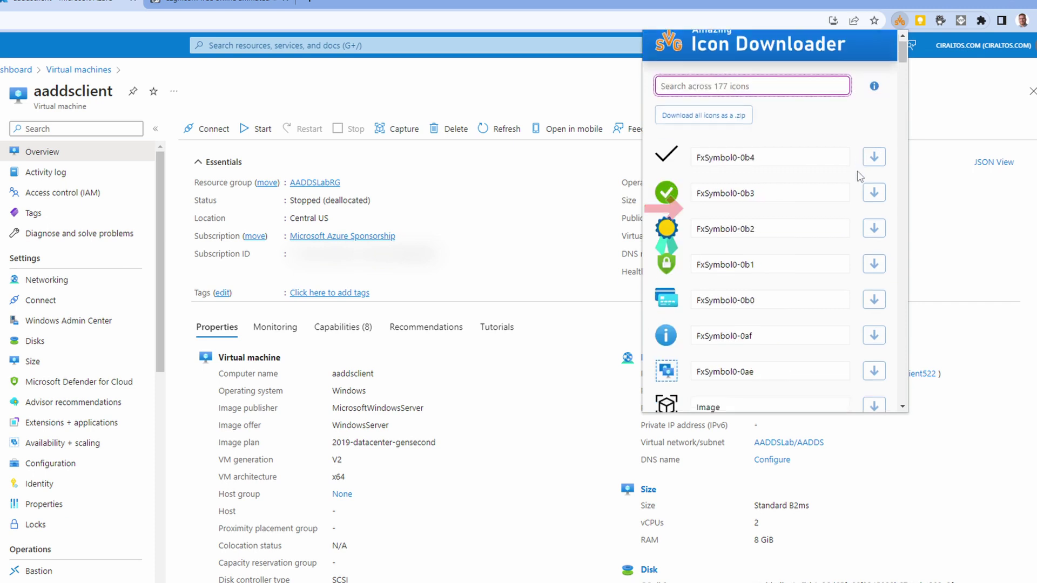
pyautogui.scroll(-8, 860, 176)
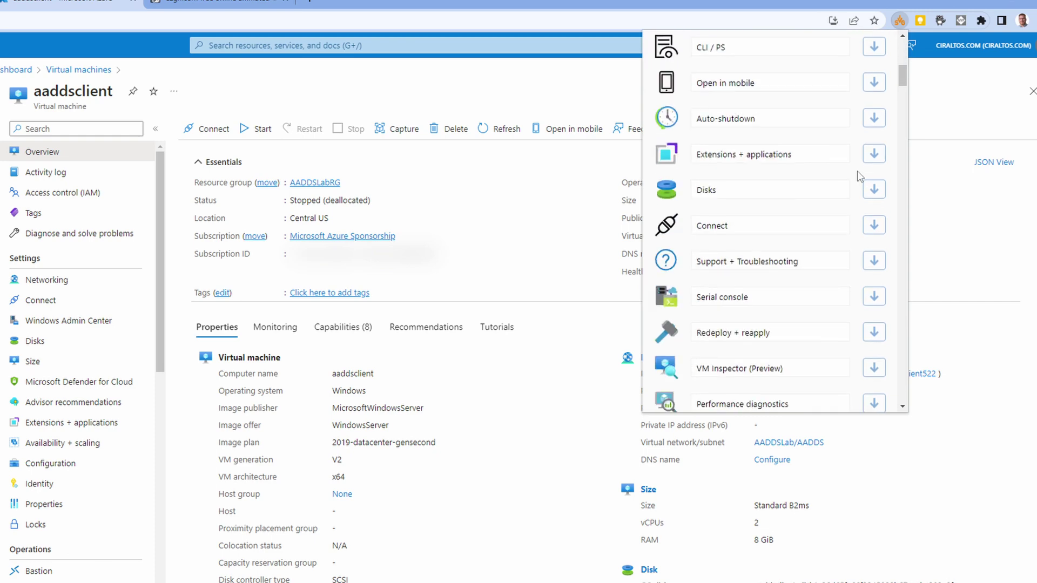
pyautogui.scroll(-5, 860, 176)
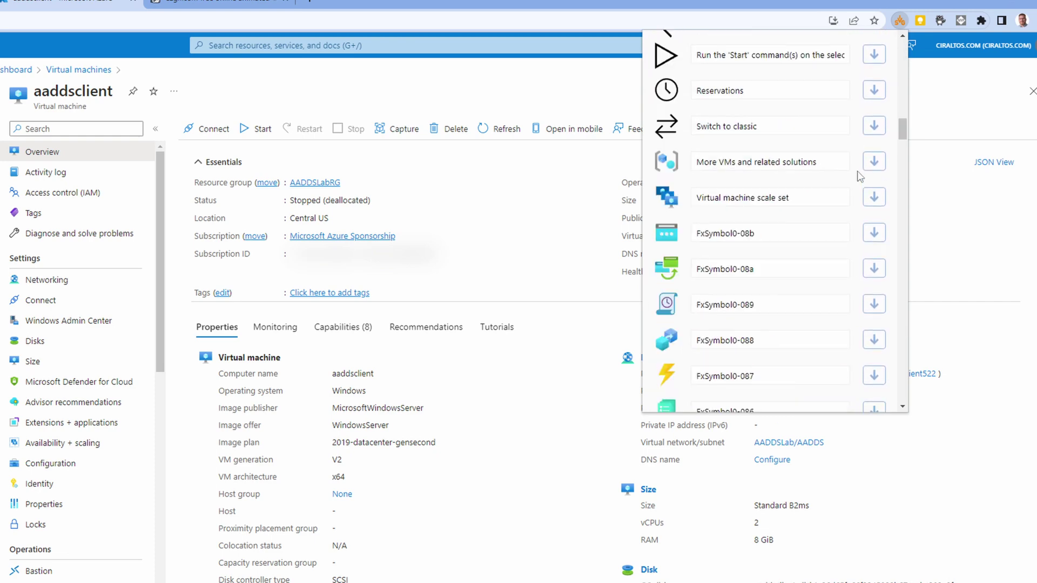
pyautogui.scroll(-1, 859, 176)
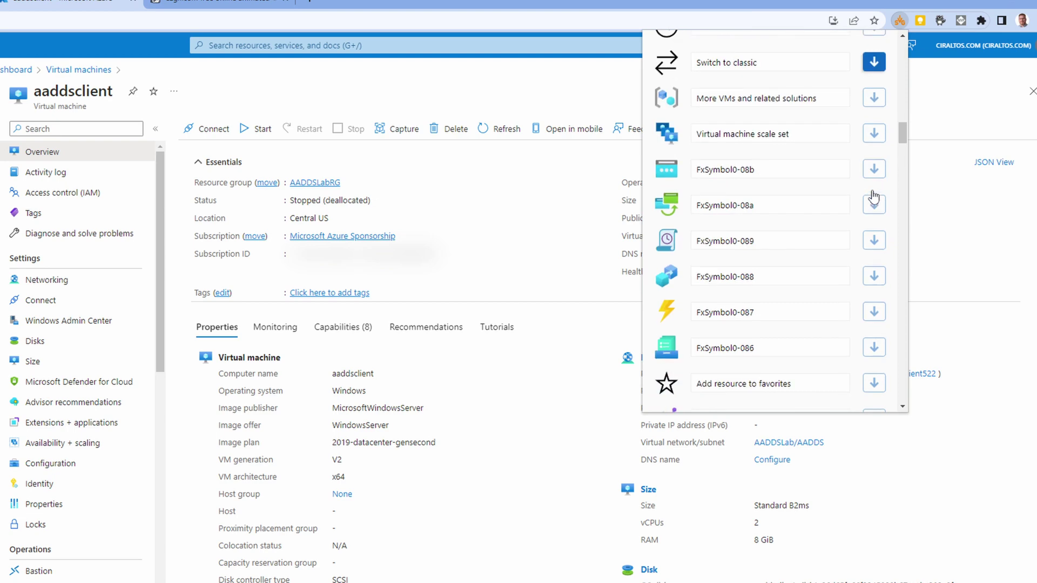
pyautogui.click(875, 313)
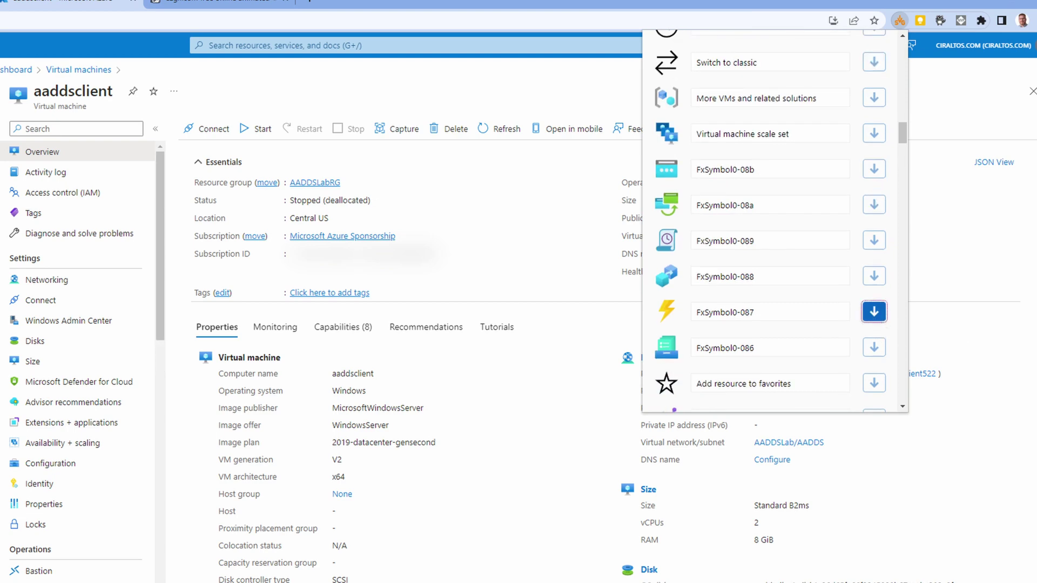
pyautogui.hotkey('alt', 'Tab')
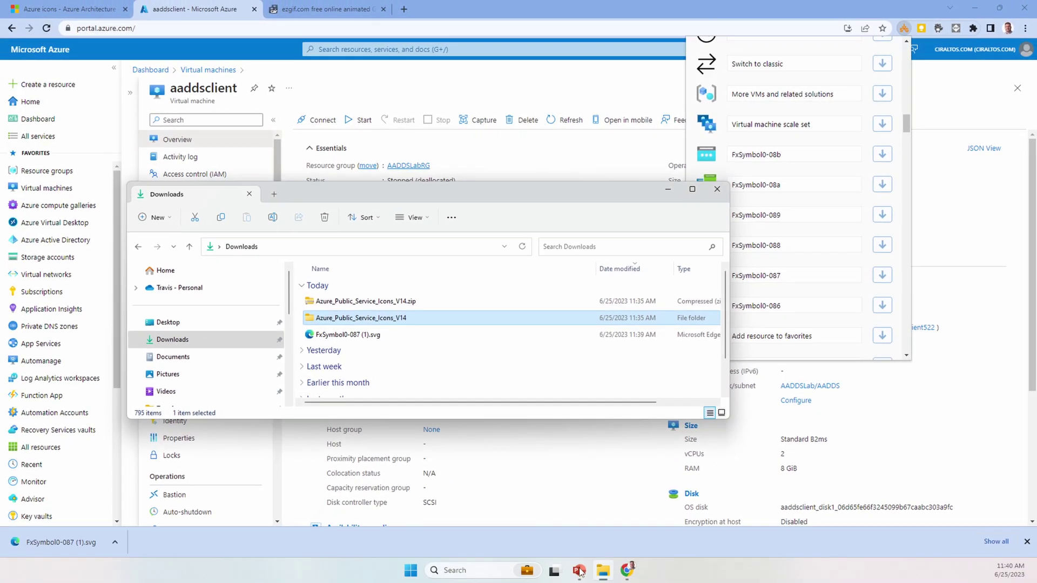
# Drag the FxSymbol0-087 lightning SVG onto the slide and enlarge it to 1.7 inches square.
pyautogui.click(579, 571)
pyautogui.click(603, 571)
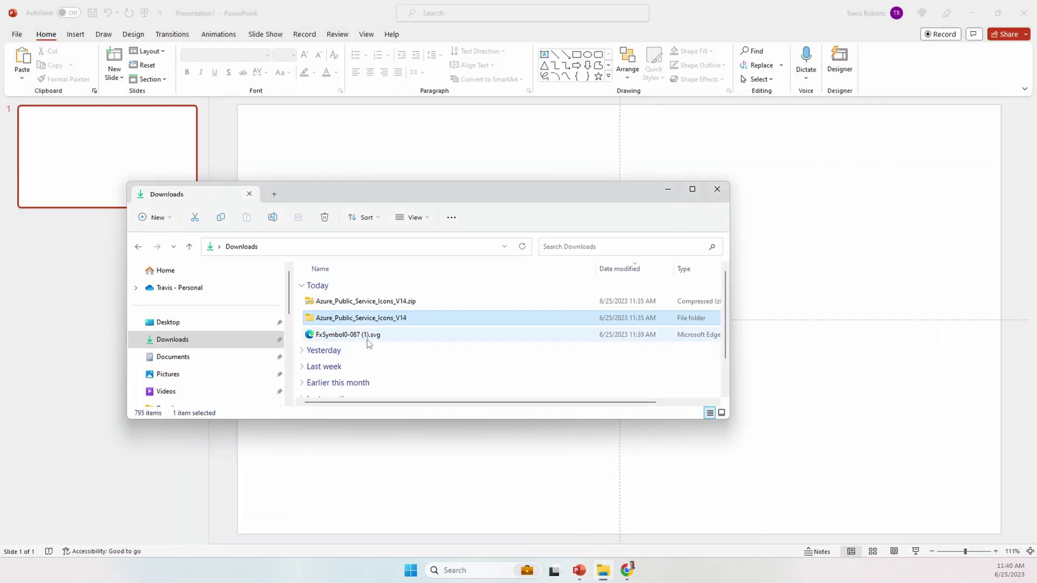
pyautogui.moveTo(369, 344); pyautogui.dragTo(788, 413)
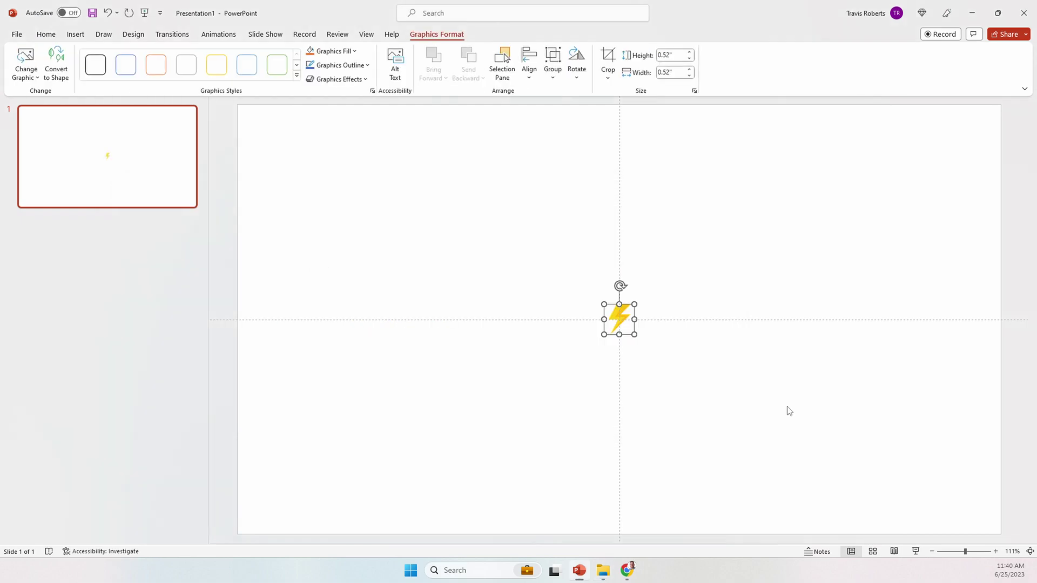
pyautogui.moveTo(636, 336); pyautogui.dragTo(702, 399)
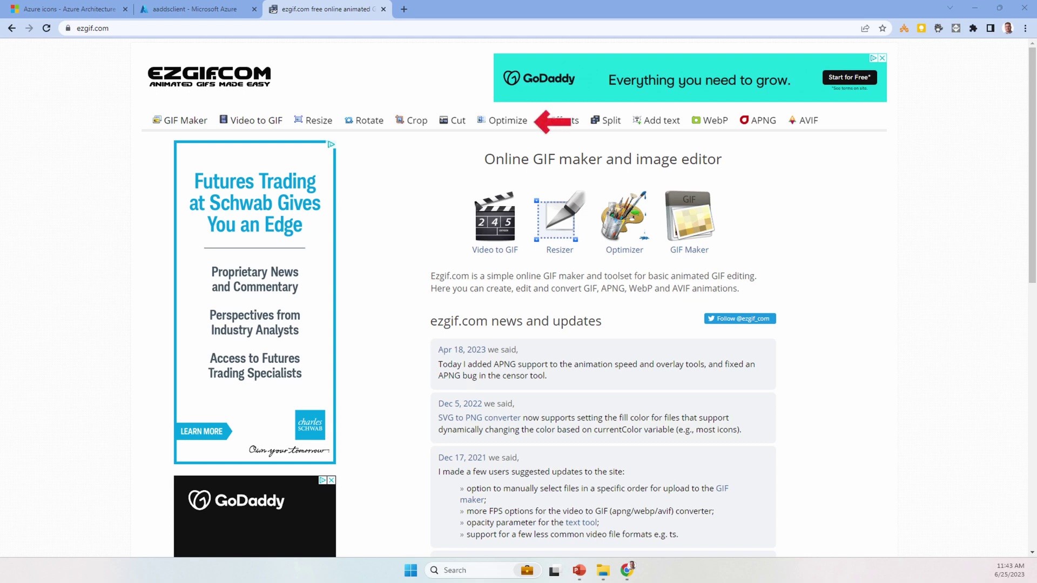
# Upload Virtual machines (4).svg to ezgif's SVG to PNG converter.
pyautogui.click(510, 123)
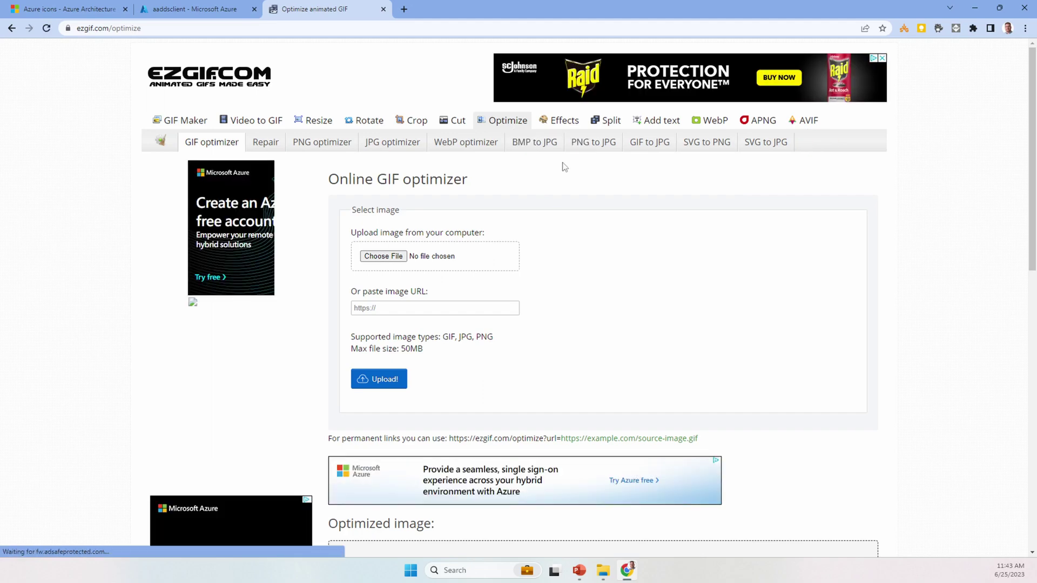
pyautogui.click(707, 143)
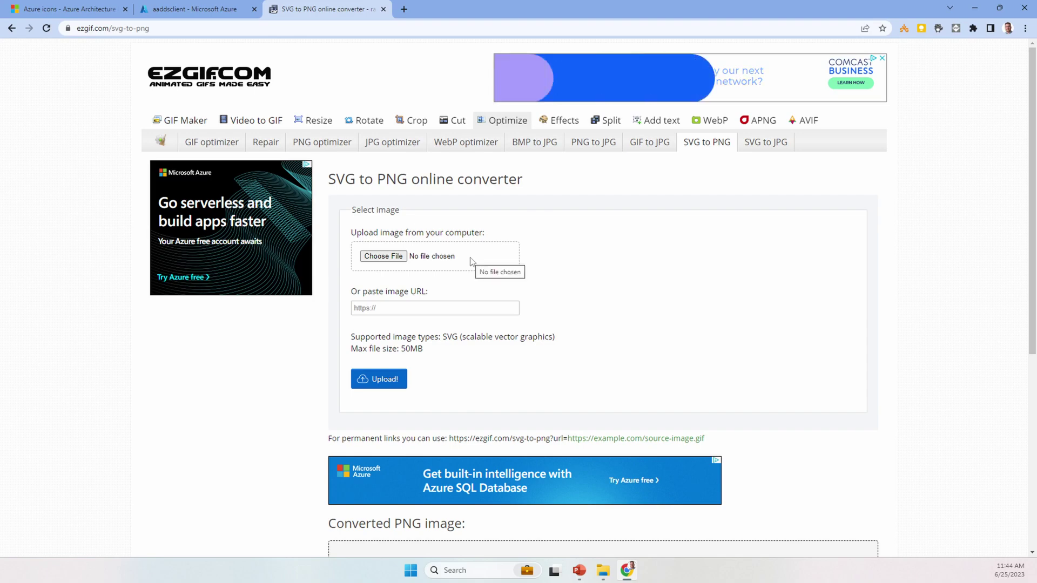
pyautogui.click(386, 258)
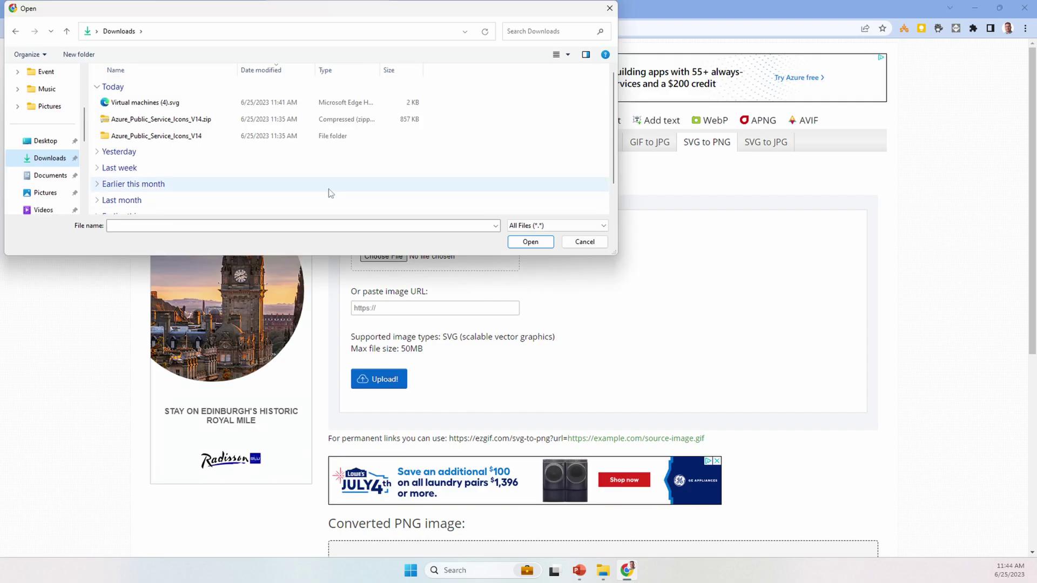
pyautogui.click(227, 103)
pyautogui.click(531, 243)
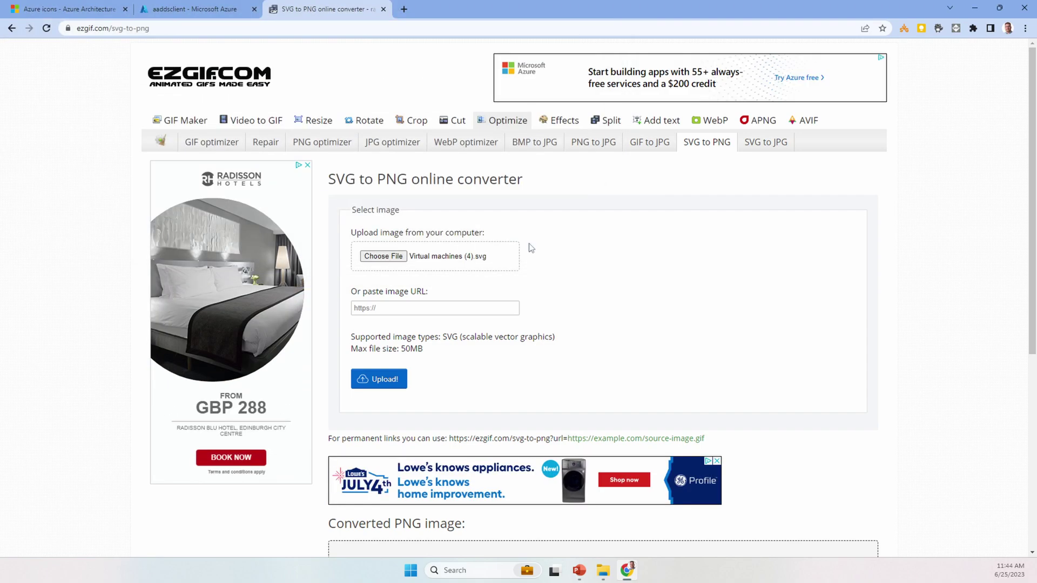
pyautogui.click(392, 383)
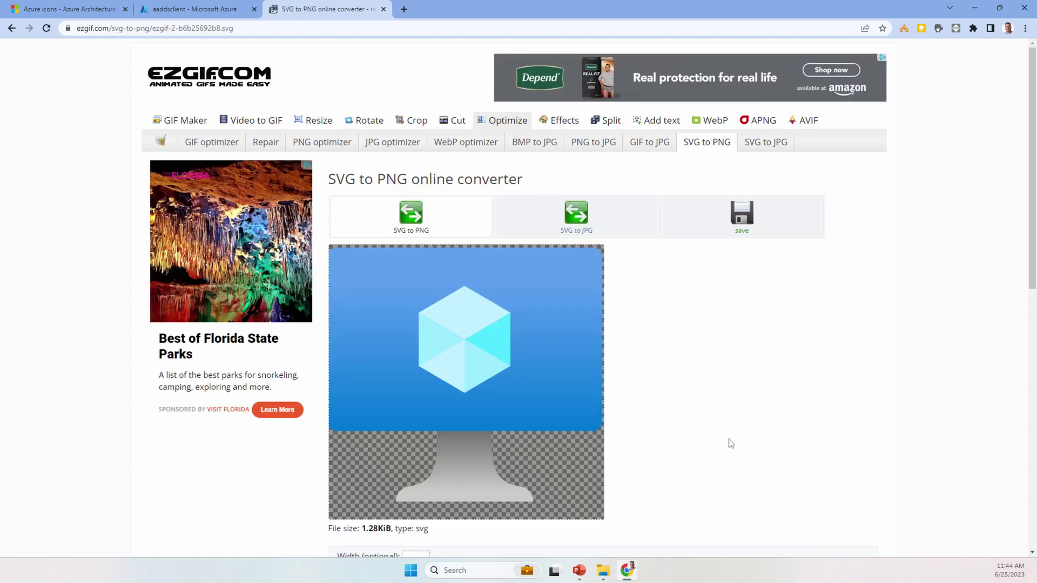
# Convert the uploaded SVG to an 18×18 px PNG and download it.
pyautogui.scroll(-4, 731, 442)
pyautogui.scroll(-2, 730, 443)
pyautogui.click(354, 340)
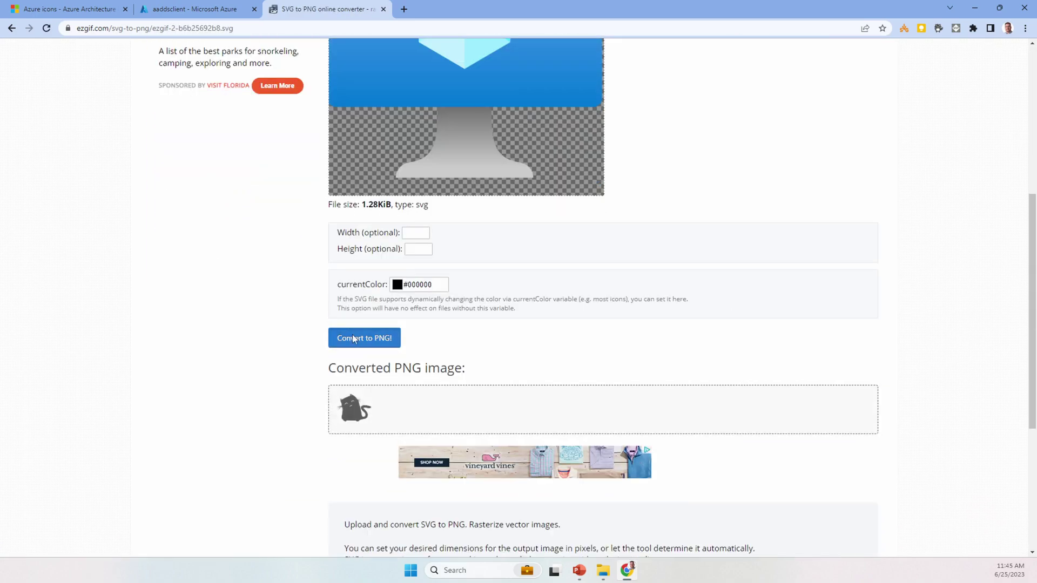
pyautogui.scroll(-3, 378, 340)
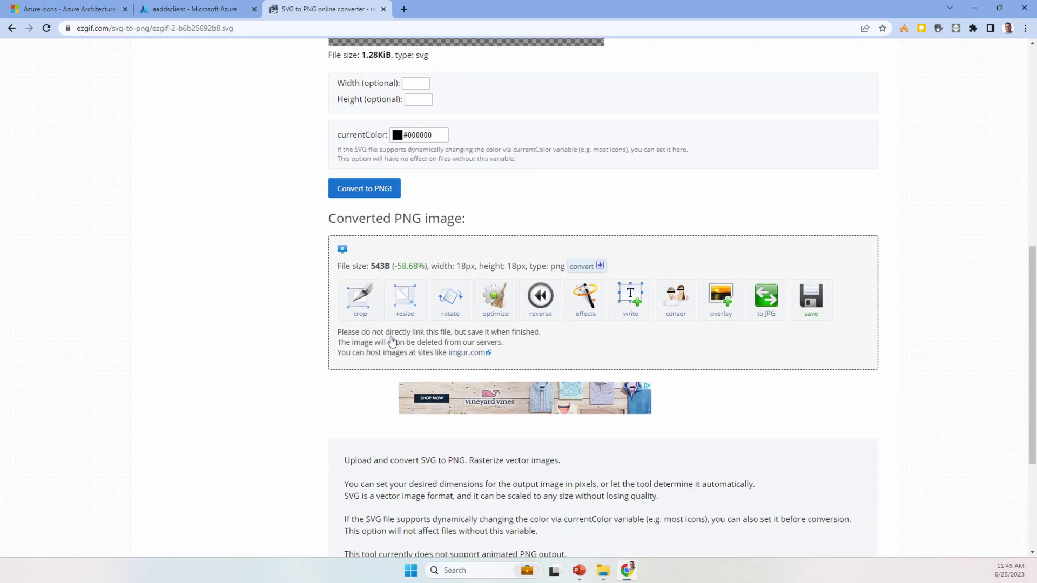
pyautogui.click(819, 293)
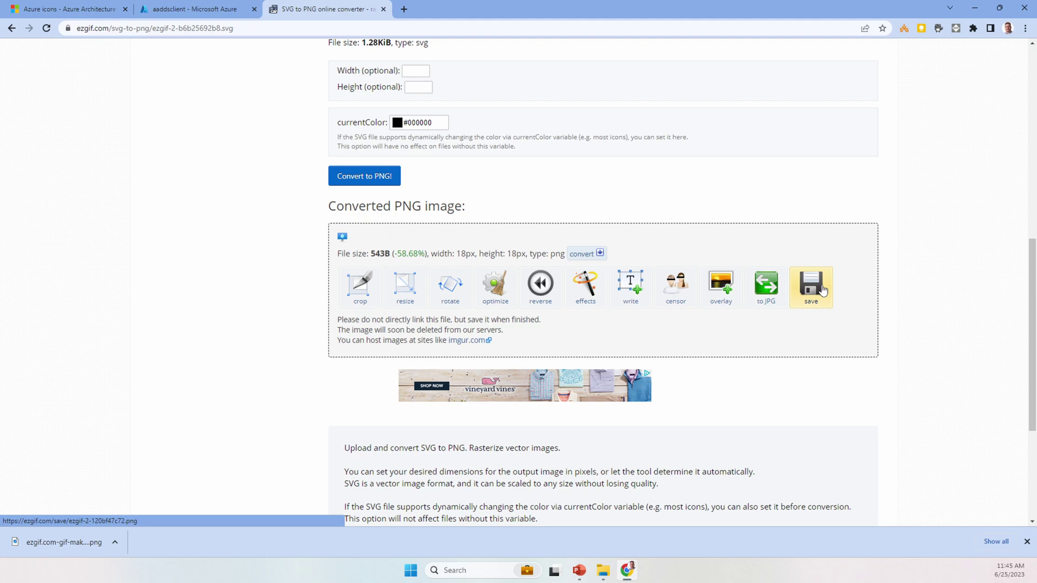
# Drop ezgif.com-gif-maker.png onto the slide and enlarge it to 1.8 inches.
pyautogui.click(579, 570)
pyautogui.click(603, 570)
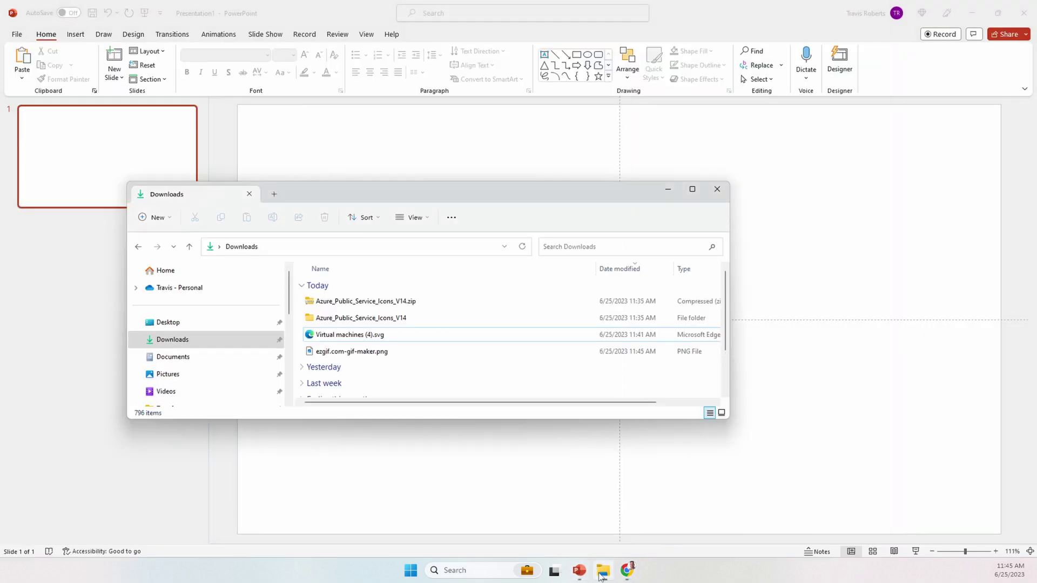
pyautogui.moveTo(368, 352); pyautogui.dragTo(808, 406)
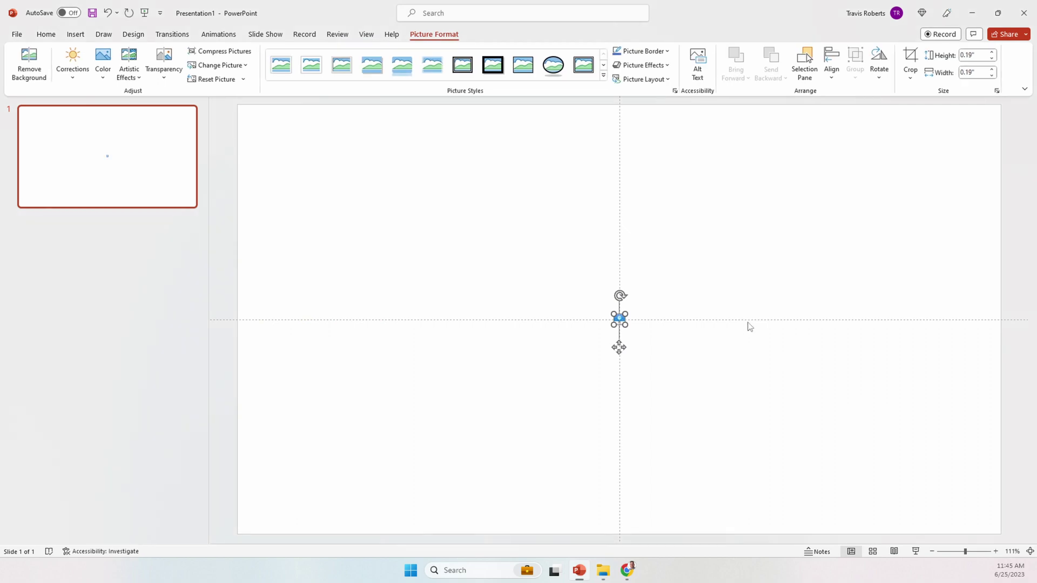
pyautogui.moveTo(626, 328); pyautogui.dragTo(710, 419)
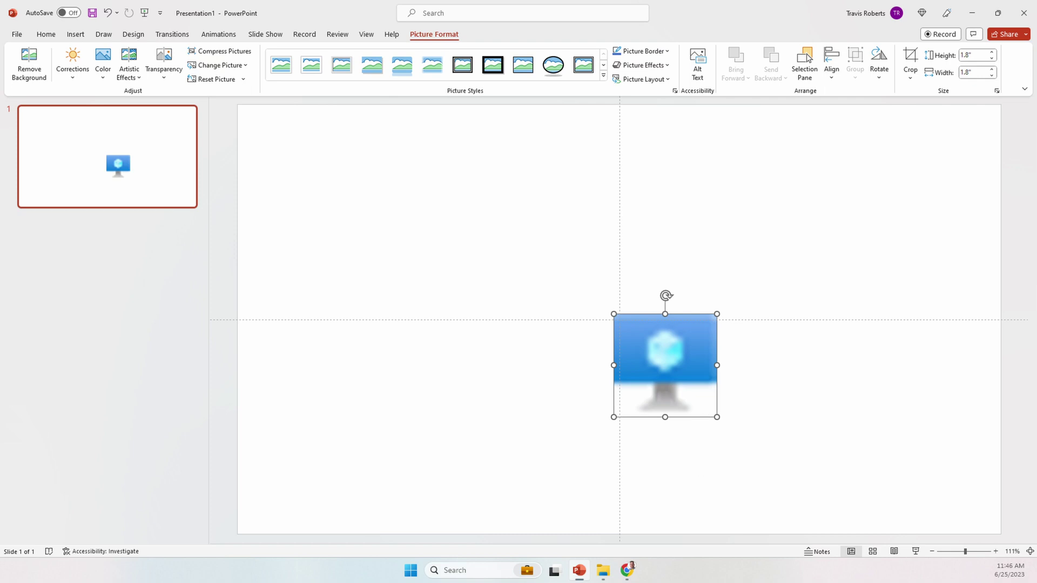
# Delete the blurry enlarged picture and go back to the ezgif converter.
pyautogui.press('Delete')
pyautogui.hotkey('alt', 'Tab')
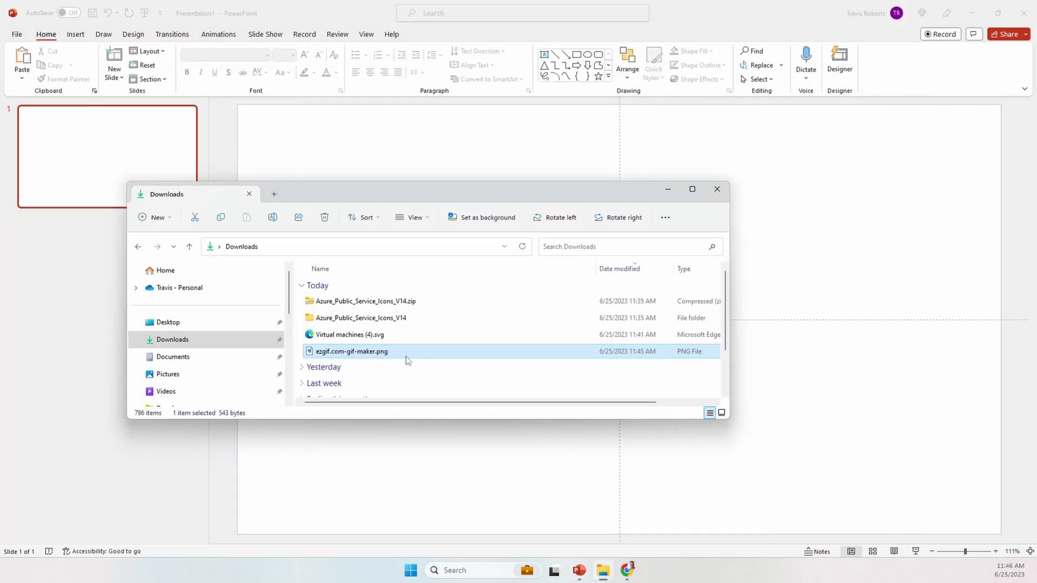
pyautogui.press('Delete')
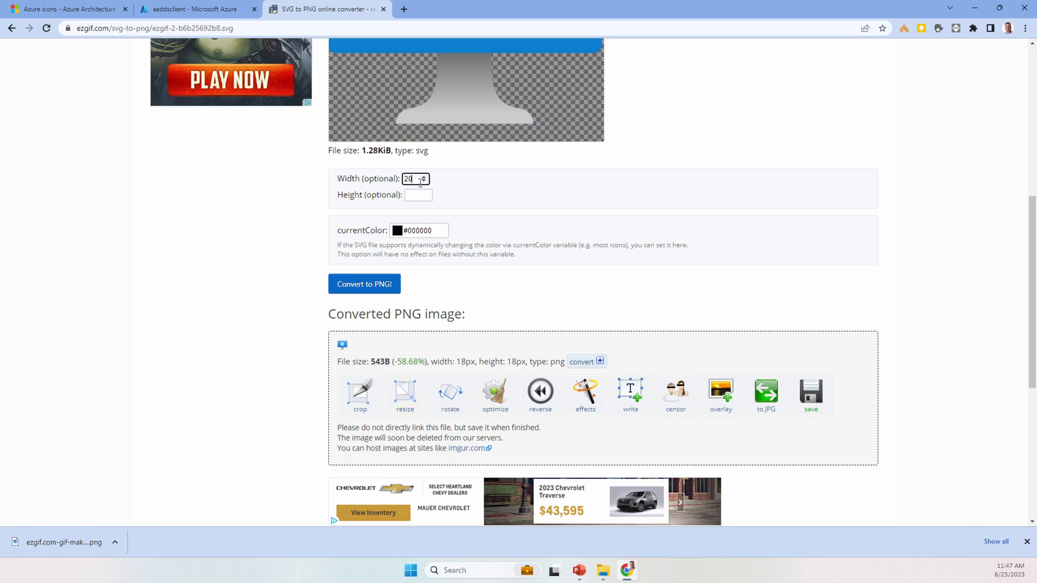
# Convert the SVG at width 200 and download the 200×200 px PNG.
pyautogui.click(396, 283)
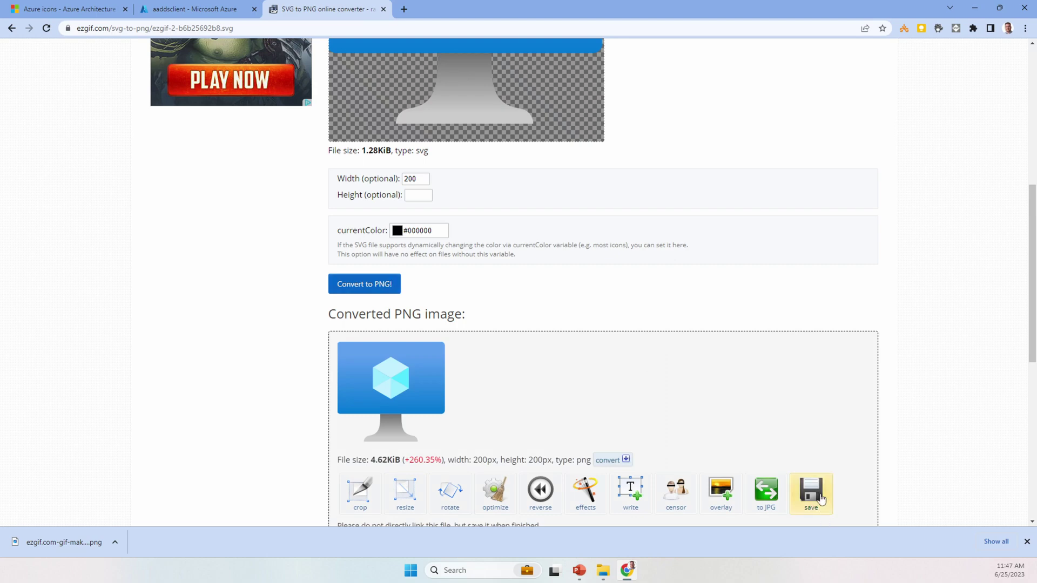
pyautogui.click(821, 499)
pyautogui.click(582, 574)
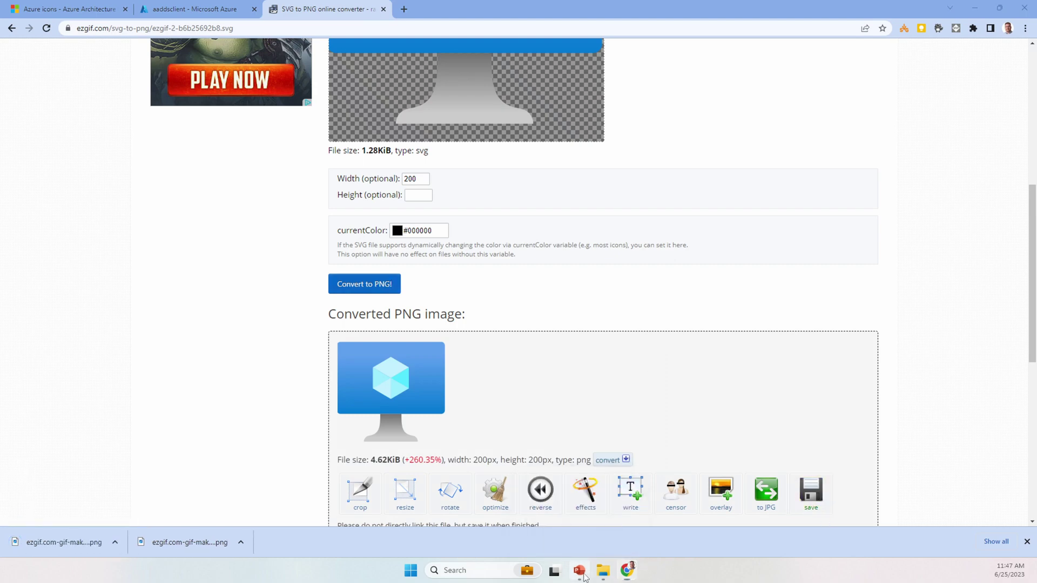
# Drag the new 200 px ezgif.com-gif-maker.png onto the slide at 2.4 inches and deselect it.
pyautogui.click(602, 572)
pyautogui.click(338, 351)
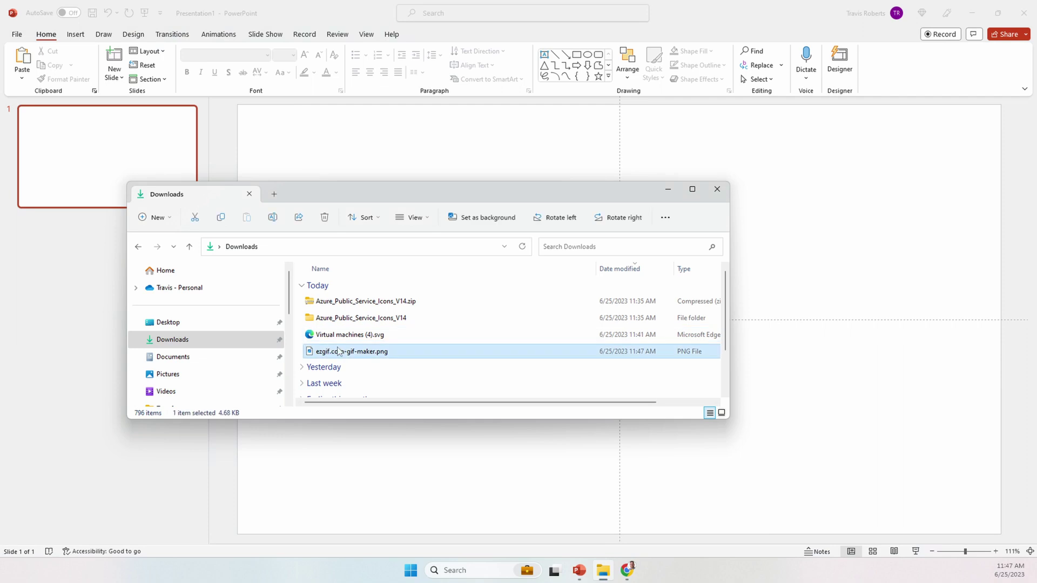
pyautogui.moveTo(344, 353); pyautogui.dragTo(769, 373)
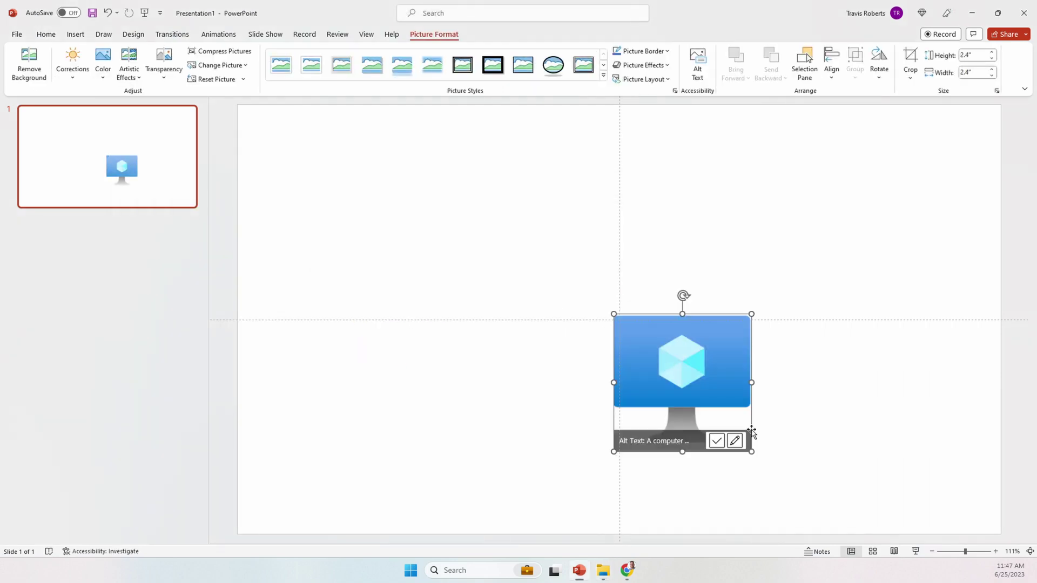
pyautogui.click(848, 449)
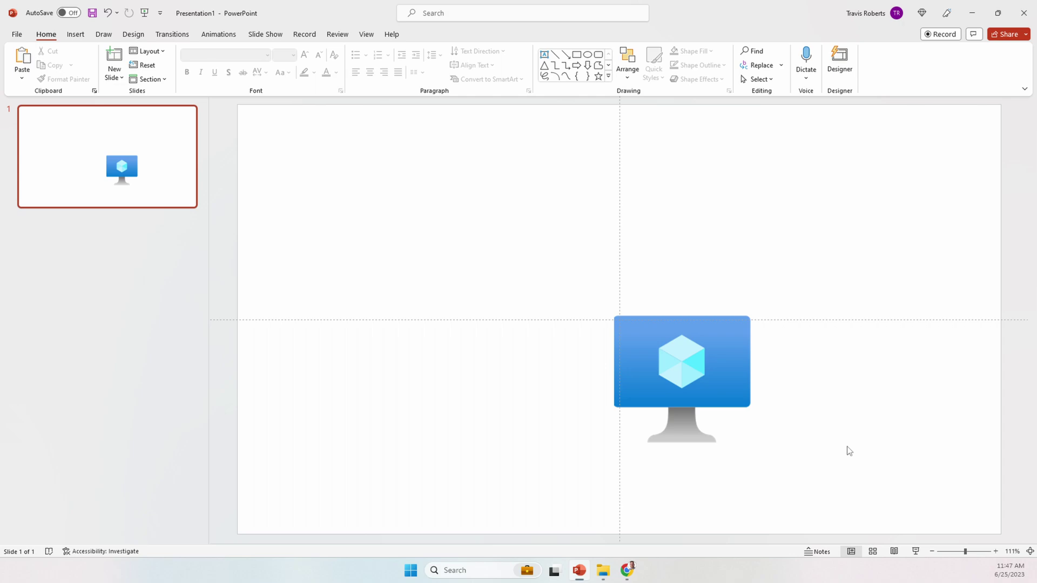